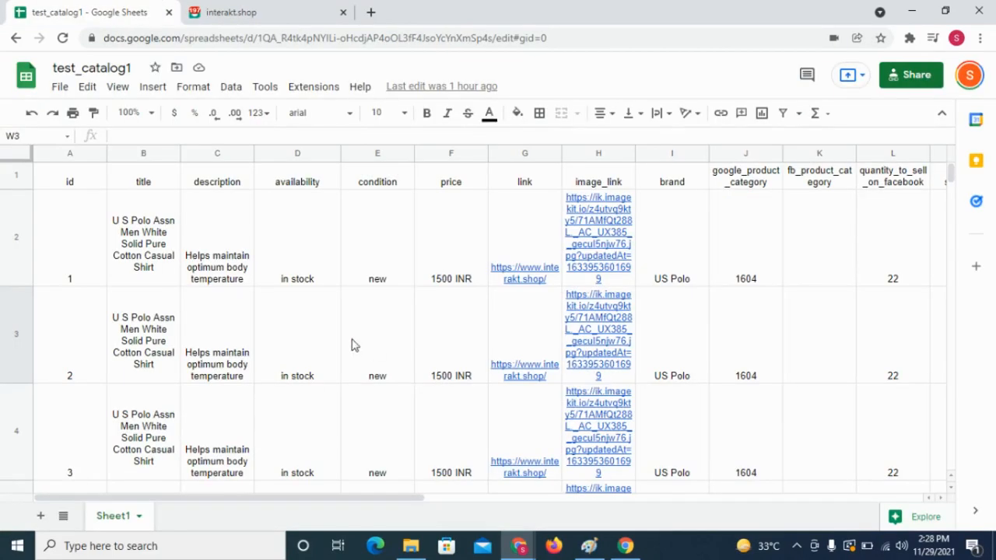
- Examine the yellow compliance columns from origin_country to manufacturer_info in the test_catalog1 sheet
{"action": "scroll", "coordinate": [556, 289], "scroll_direction": "right", "scroll_amount": 8}
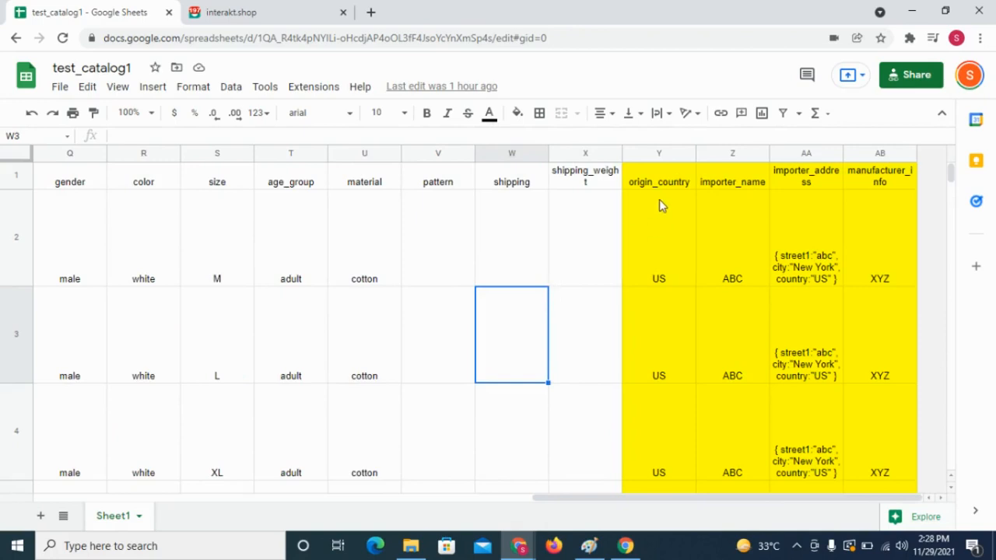
{"action": "left_click", "coordinate": [659, 183]}
{"action": "left_click", "coordinate": [659, 233]}
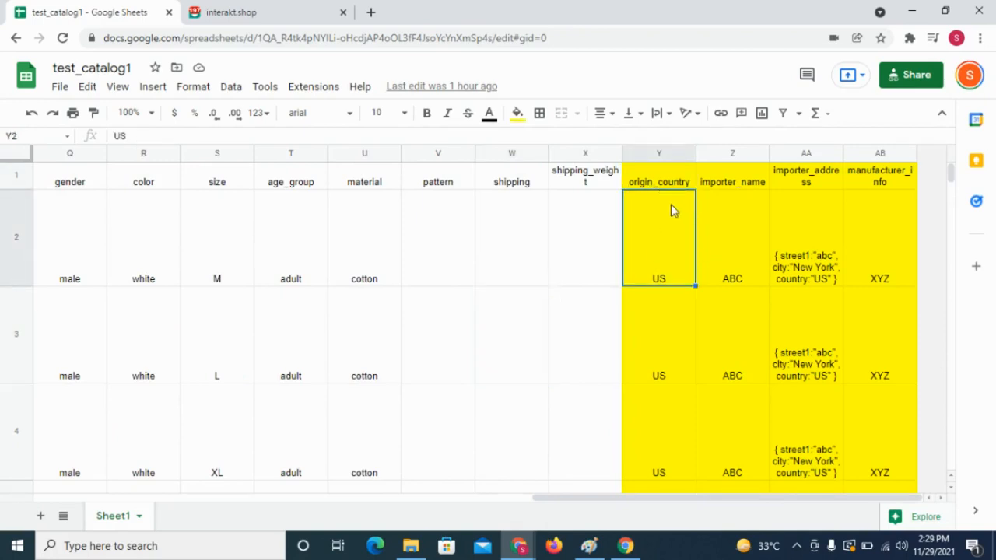
- Switch to Commerce Manager and open the settings of the Shopify Dynamic Facebook Ads Product Feed data source
{"action": "left_click", "coordinate": [282, 9]}
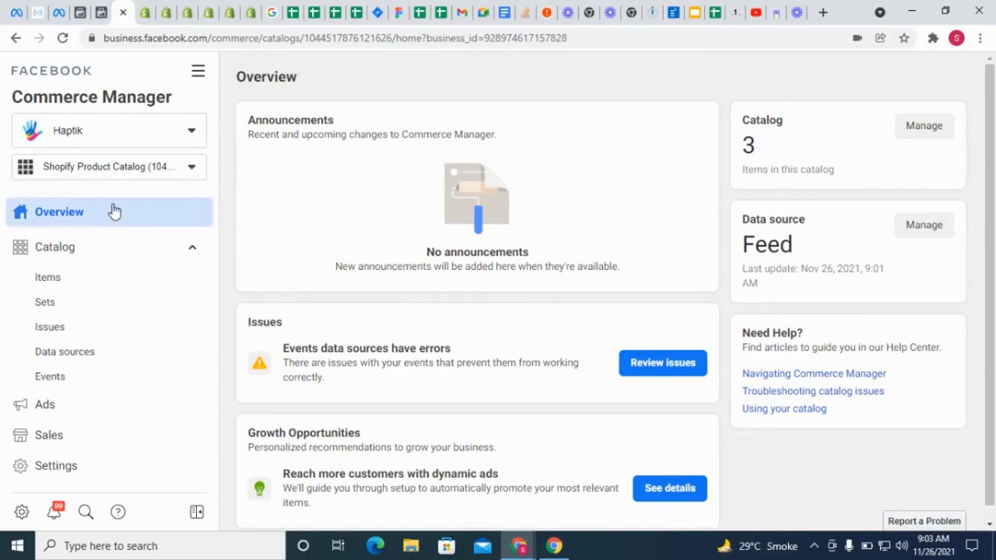
{"action": "left_click", "coordinate": [77, 353]}
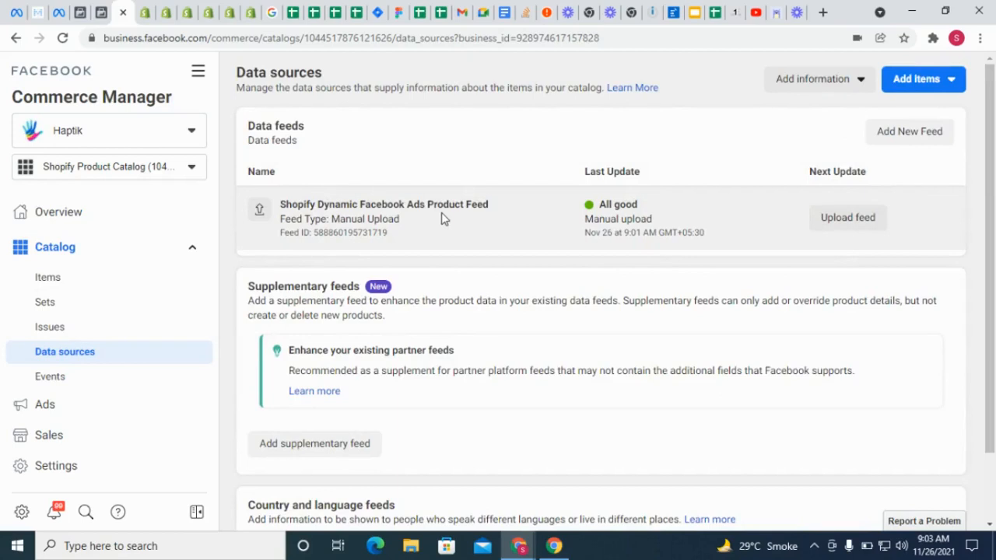
{"action": "left_click", "coordinate": [489, 218]}
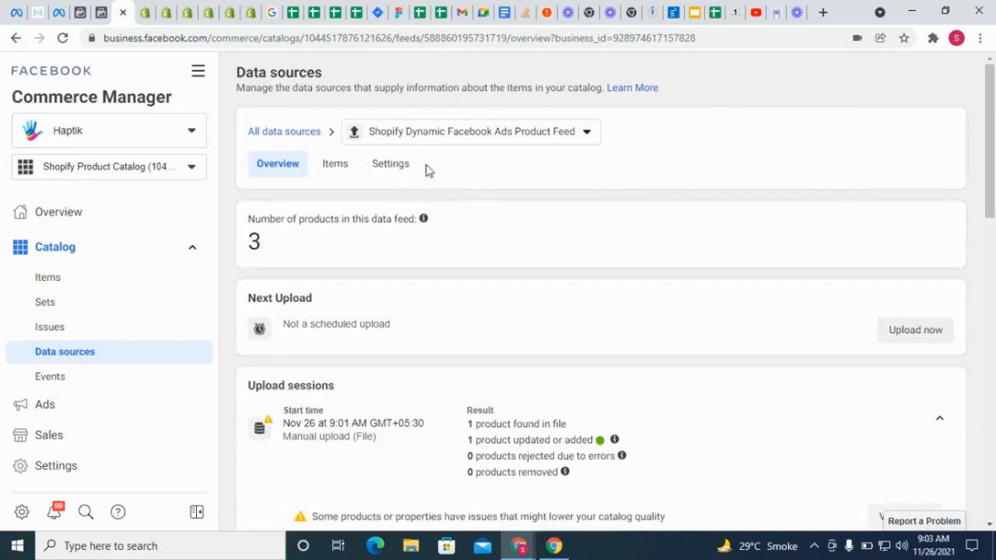
{"action": "left_click", "coordinate": [392, 165]}
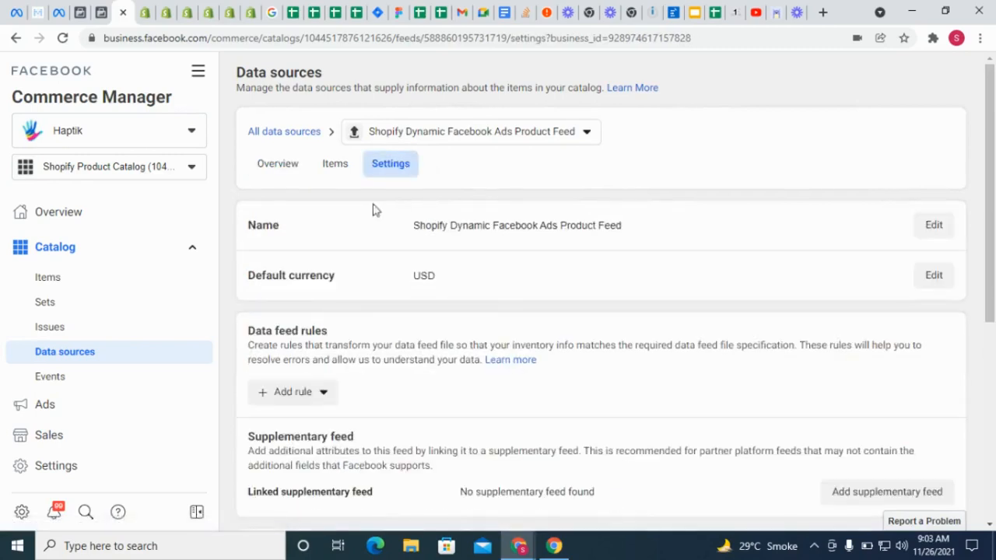
- Create a default-value data feed rule that fills empty origin_country fields with IN
{"action": "left_click", "coordinate": [321, 392]}
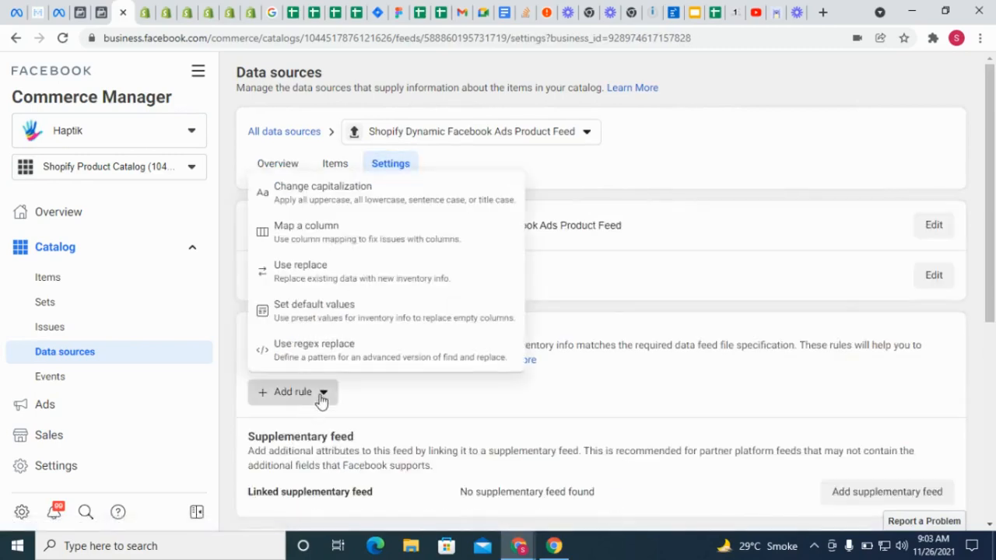
{"action": "left_click", "coordinate": [319, 318]}
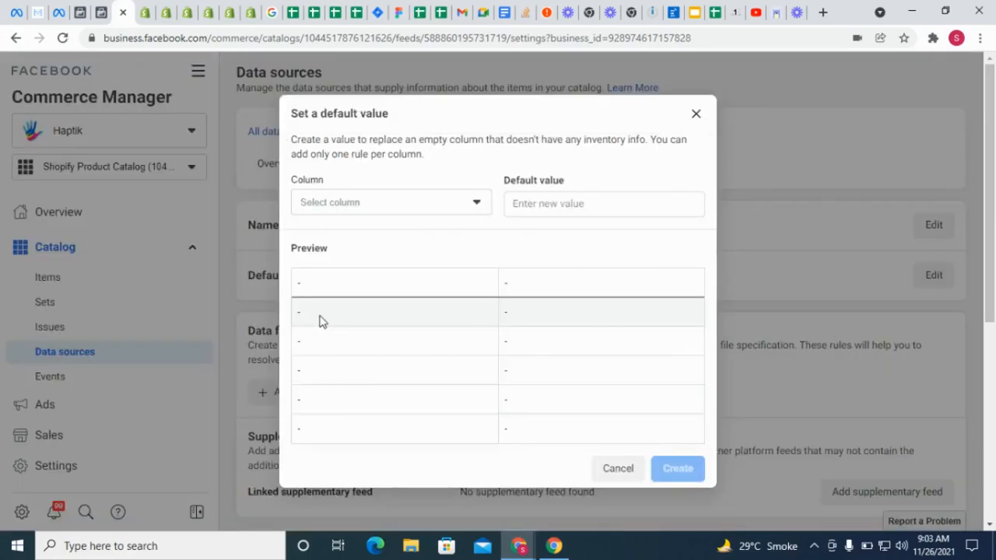
{"action": "left_click", "coordinate": [395, 216]}
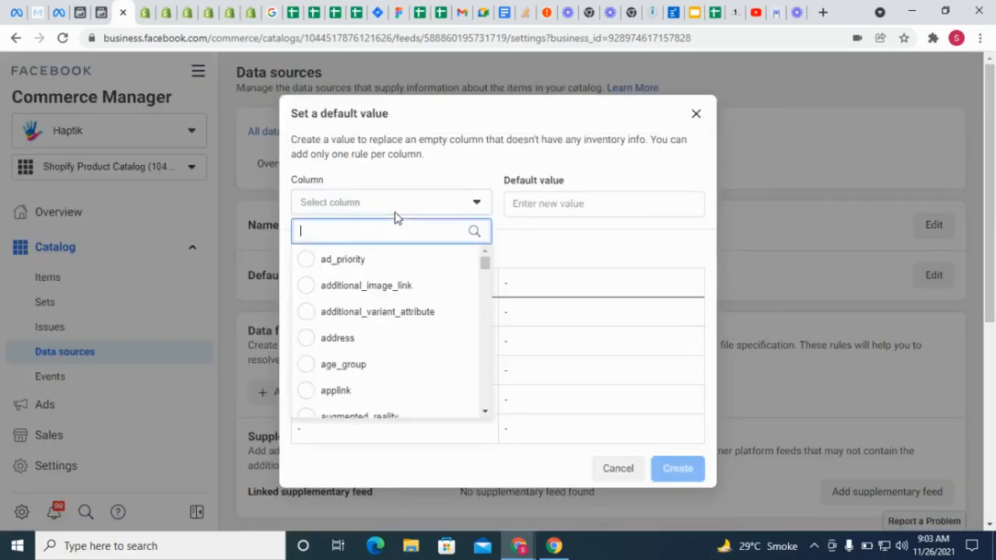
{"action": "type", "text": "ori"}
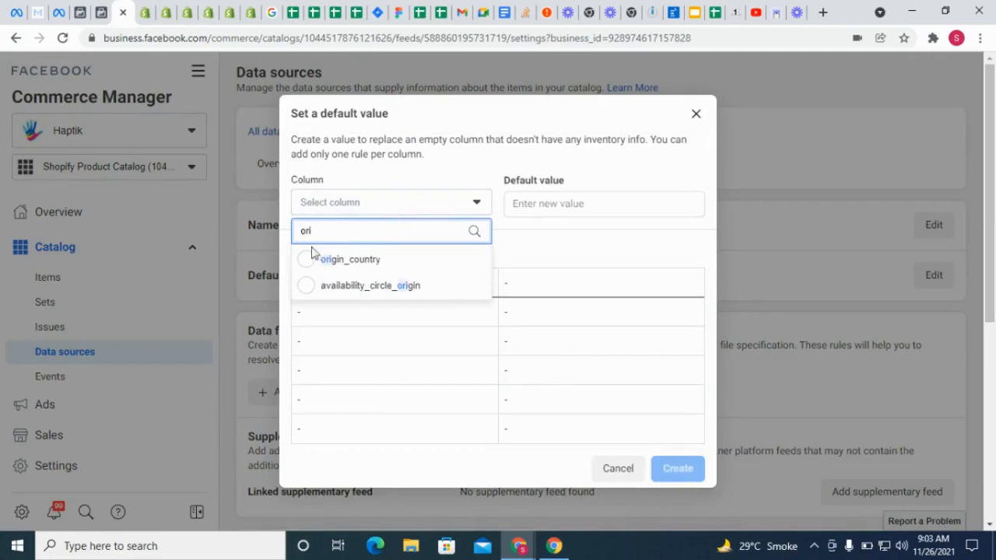
{"action": "left_click", "coordinate": [305, 261]}
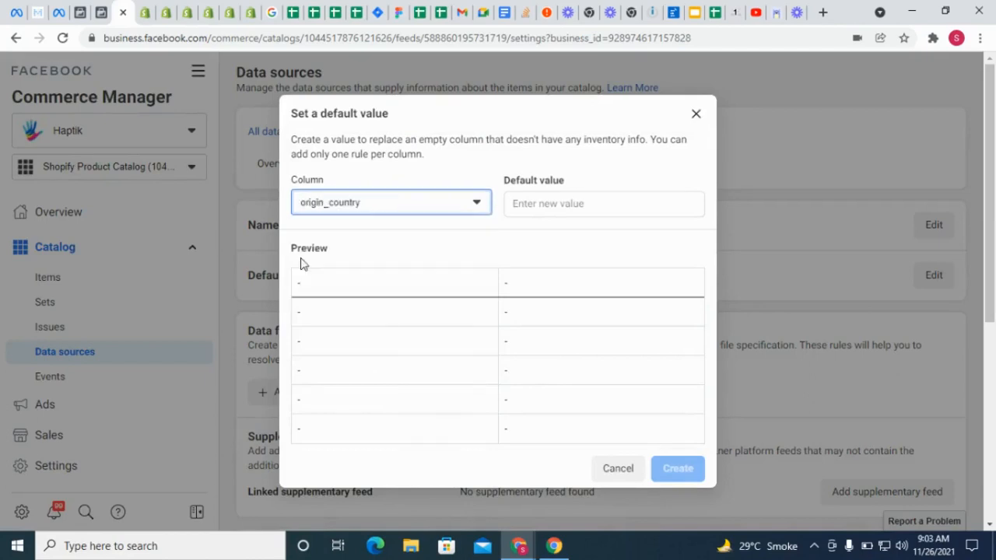
{"action": "left_click", "coordinate": [544, 208]}
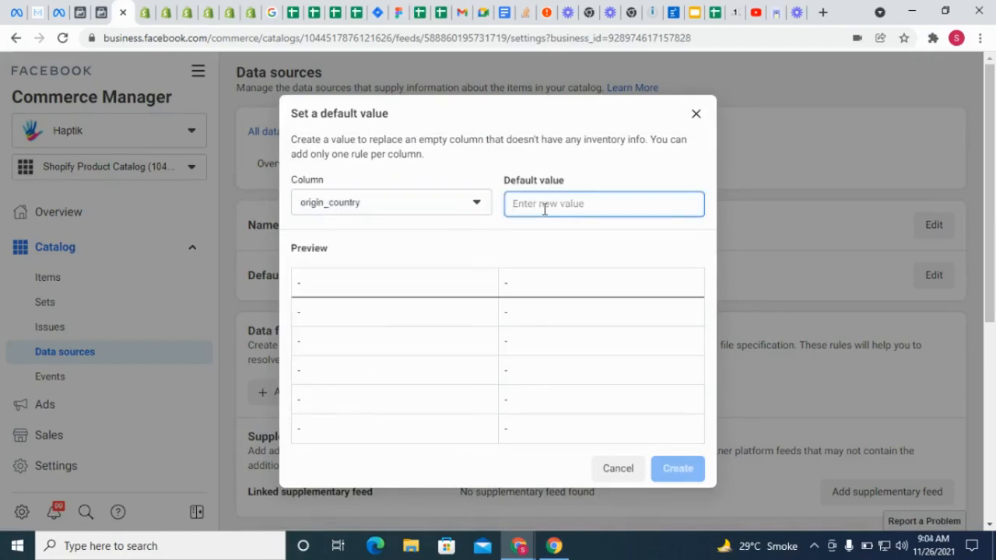
{"action": "type", "text": "I"}
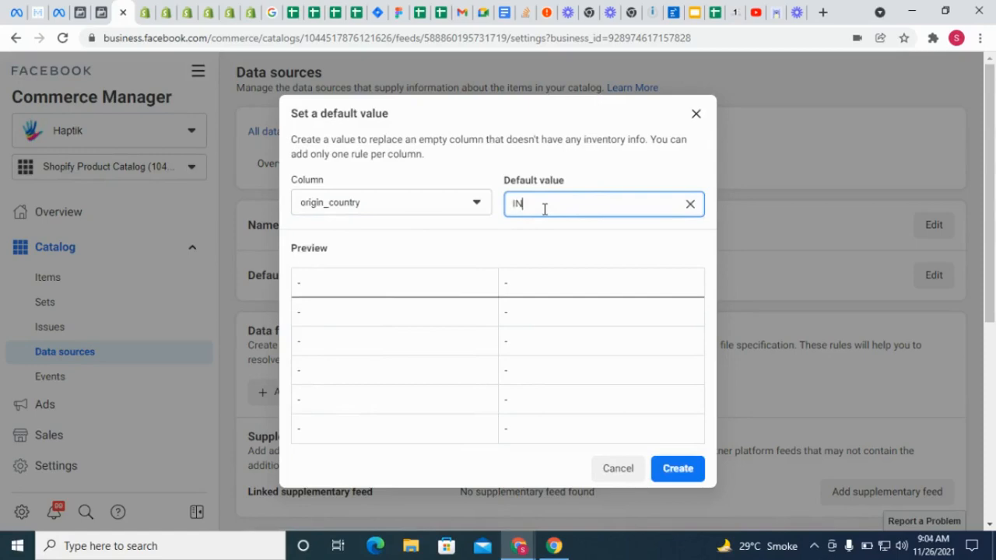
{"action": "type", "text": "N"}
{"action": "left_click", "coordinate": [687, 472]}
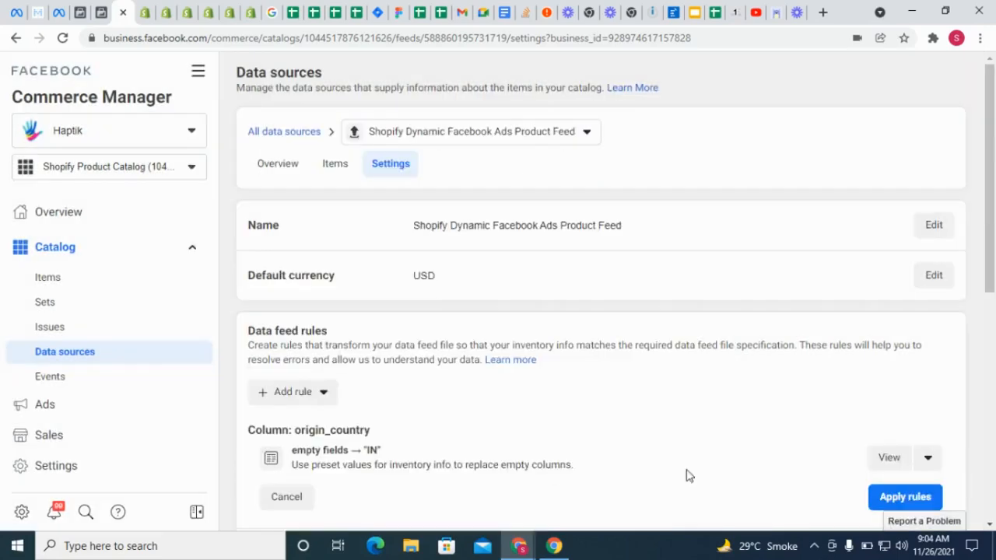
- Apply the new data feed rule immediately to the most recent feed file
{"action": "scroll", "coordinate": [688, 474], "scroll_direction": "down", "scroll_amount": 2}
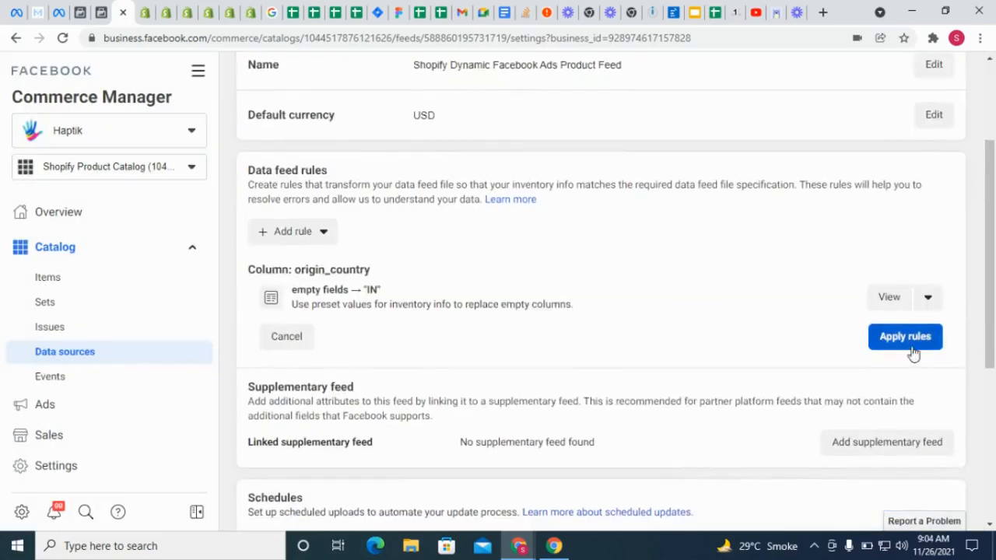
{"action": "left_click", "coordinate": [914, 348]}
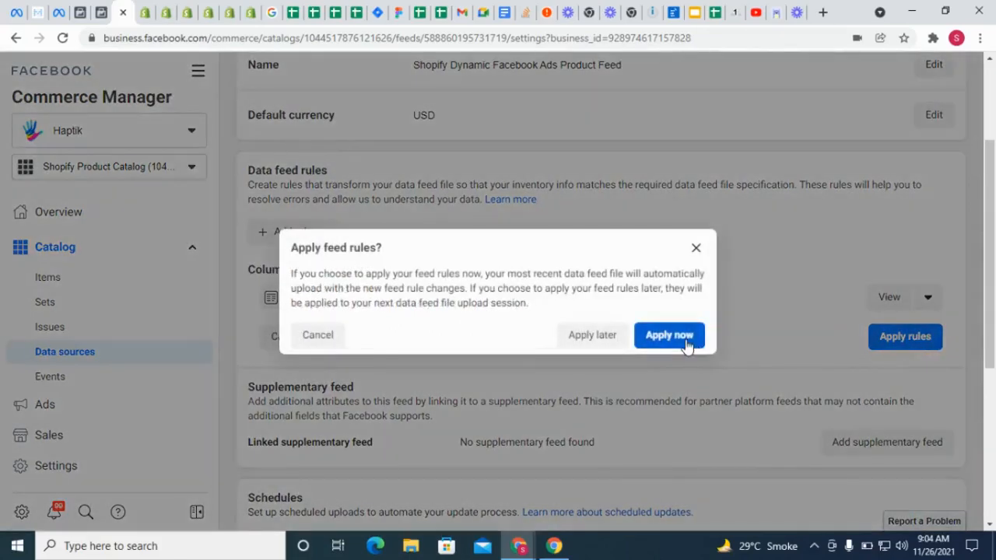
{"action": "left_click", "coordinate": [669, 335]}
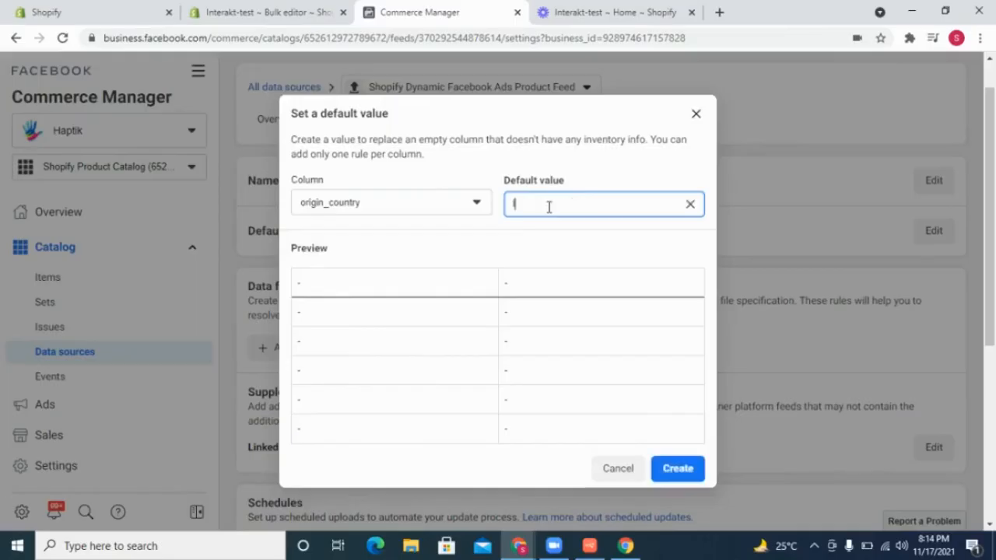
- Create a default-value rule in the other Shopify Product Catalog's feed that fills empty origin_country fields with US
{"action": "left_click", "coordinate": [676, 468]}
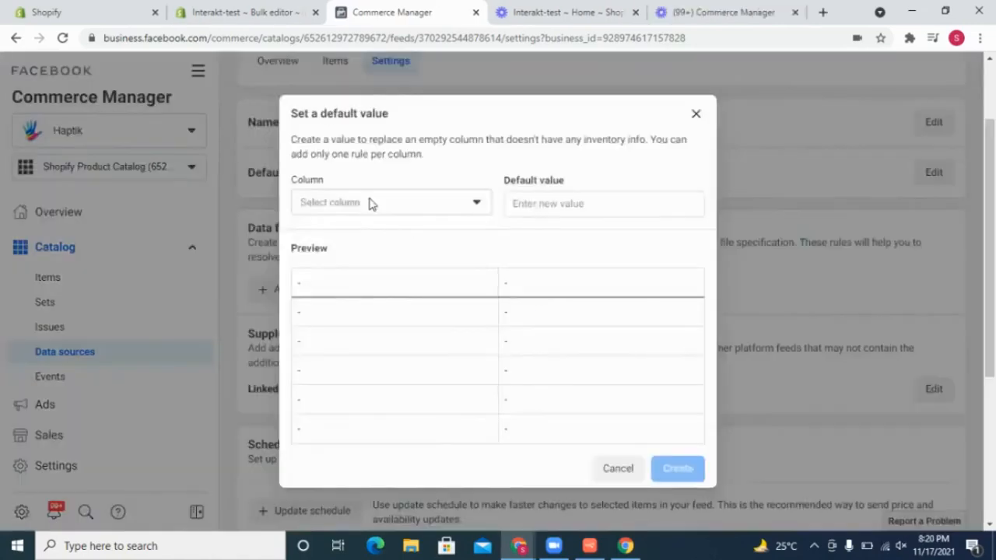
{"action": "left_click", "coordinate": [368, 202]}
{"action": "type", "text": "orig"}
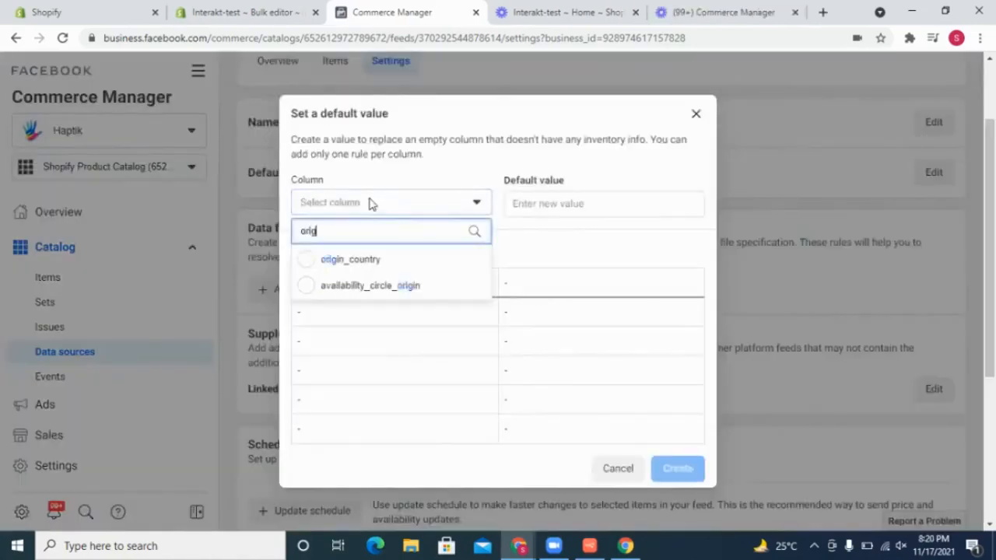
{"action": "left_click", "coordinate": [395, 258]}
{"action": "left_click", "coordinate": [532, 206]}
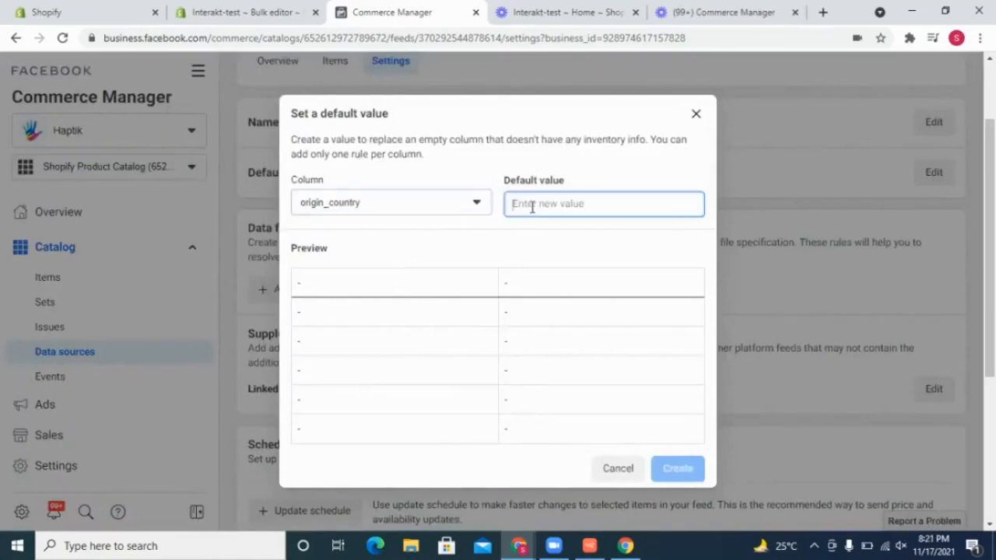
{"action": "type", "text": "US"}
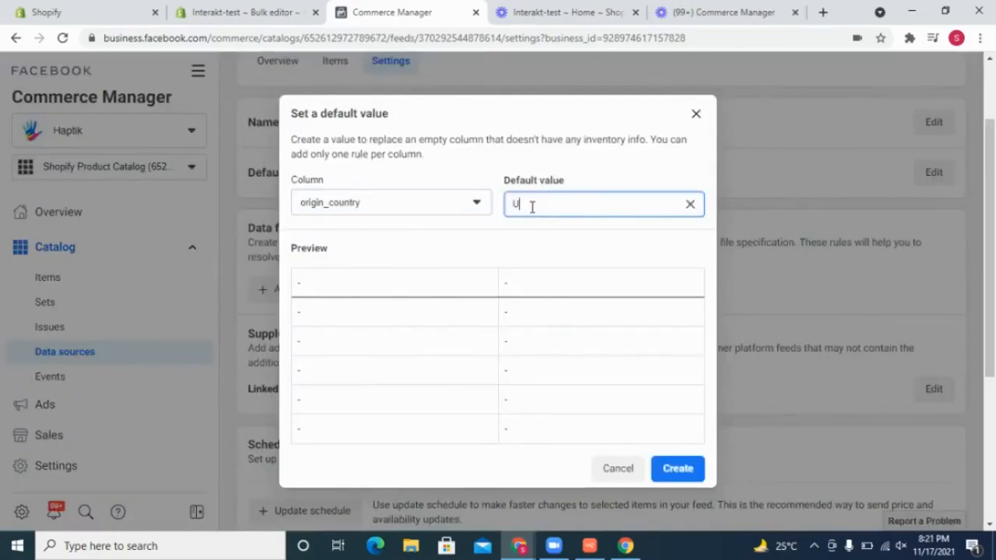
{"action": "left_click", "coordinate": [675, 469]}
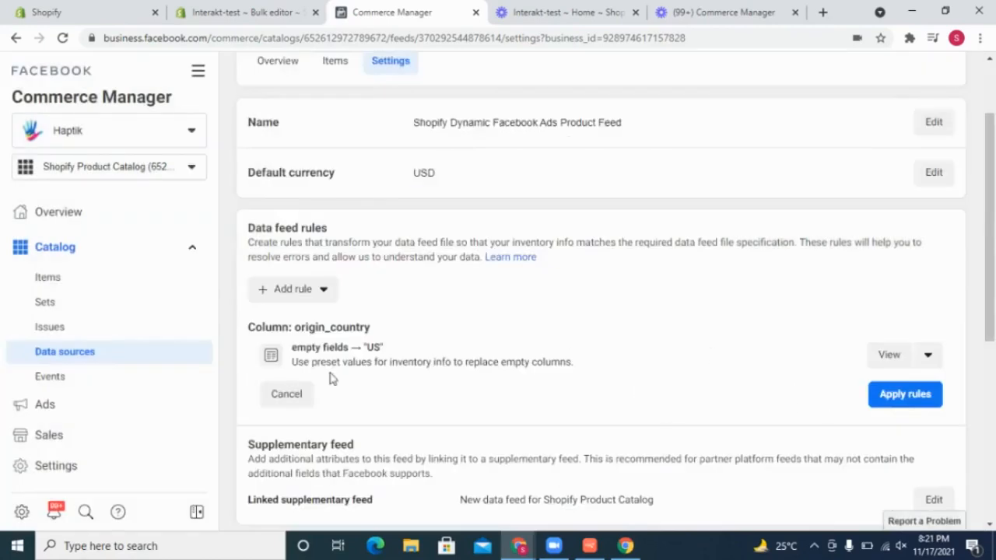
- Add a default-value rule that fills empty importer_name fields with ABC
{"action": "scroll", "coordinate": [576, 374], "scroll_direction": "down", "scroll_amount": 1}
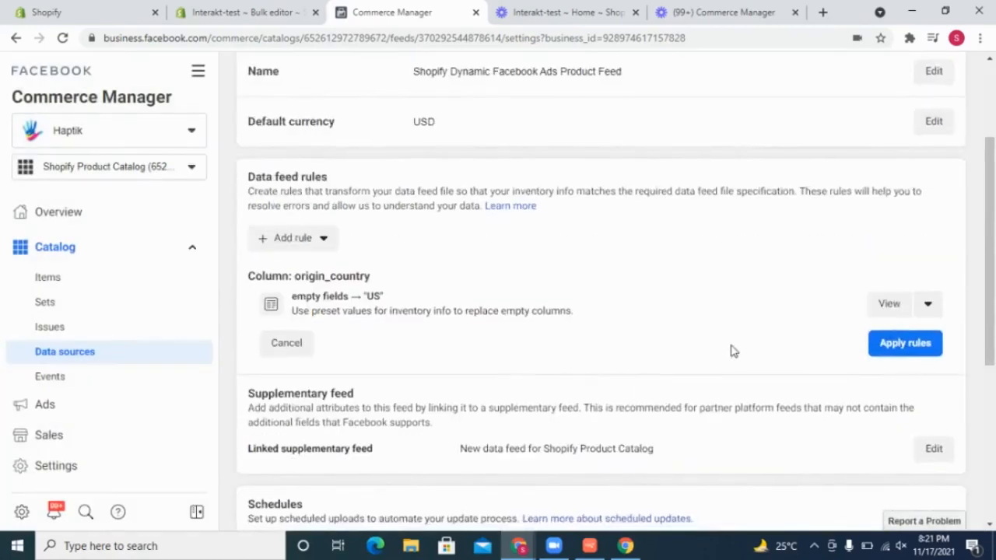
{"action": "left_click", "coordinate": [270, 245]}
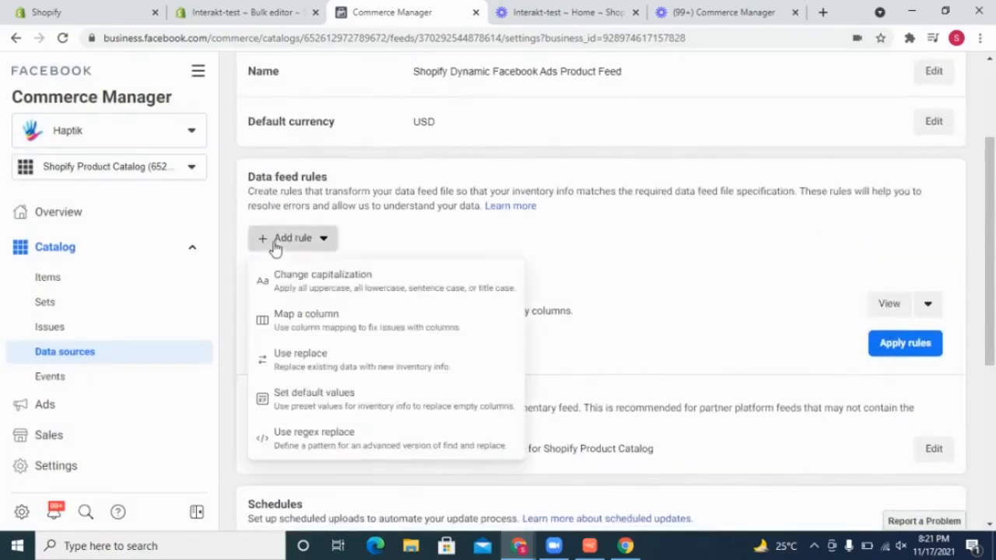
{"action": "left_click", "coordinate": [333, 391]}
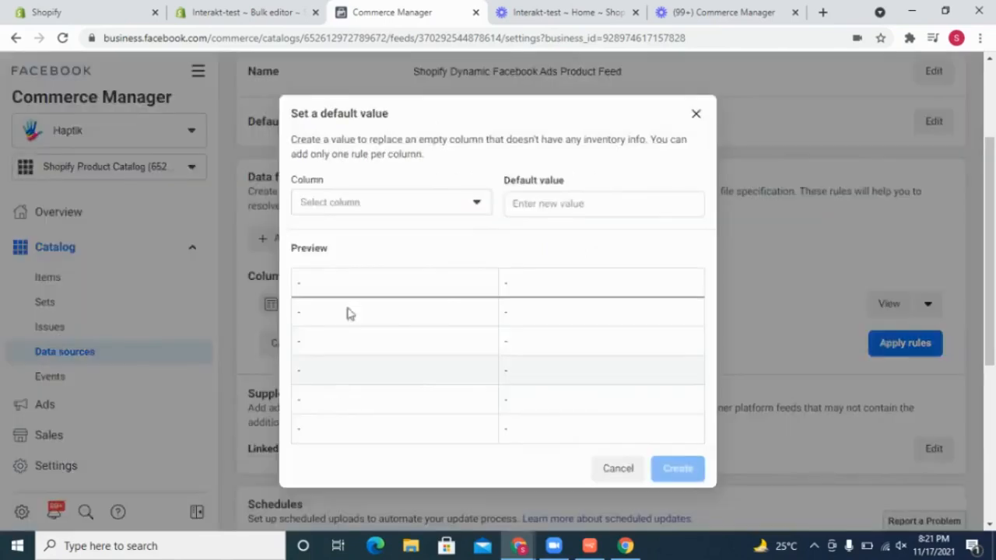
{"action": "left_click", "coordinate": [376, 209]}
{"action": "type", "text": "impor"}
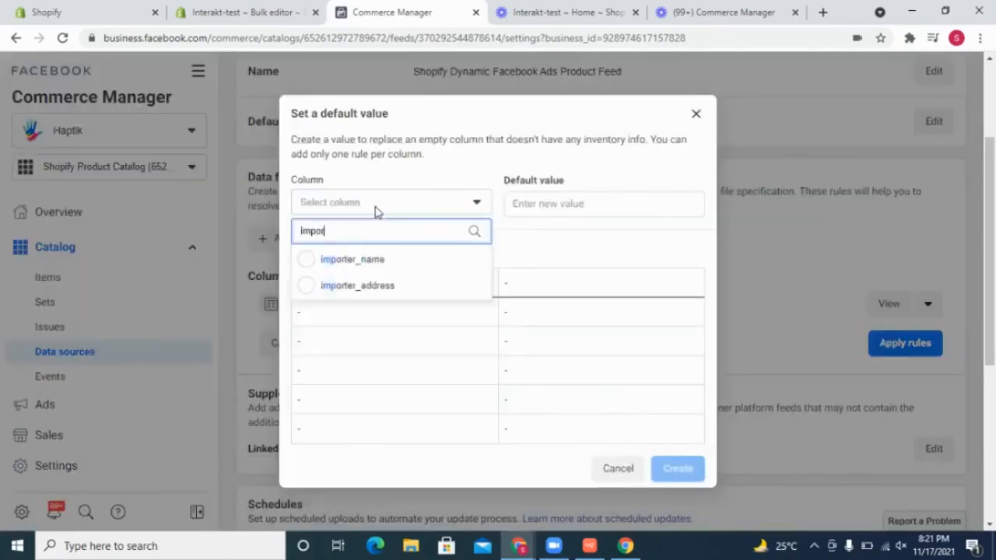
{"action": "left_click", "coordinate": [355, 259]}
{"action": "left_click", "coordinate": [556, 204]}
{"action": "type", "text": "ABC"}
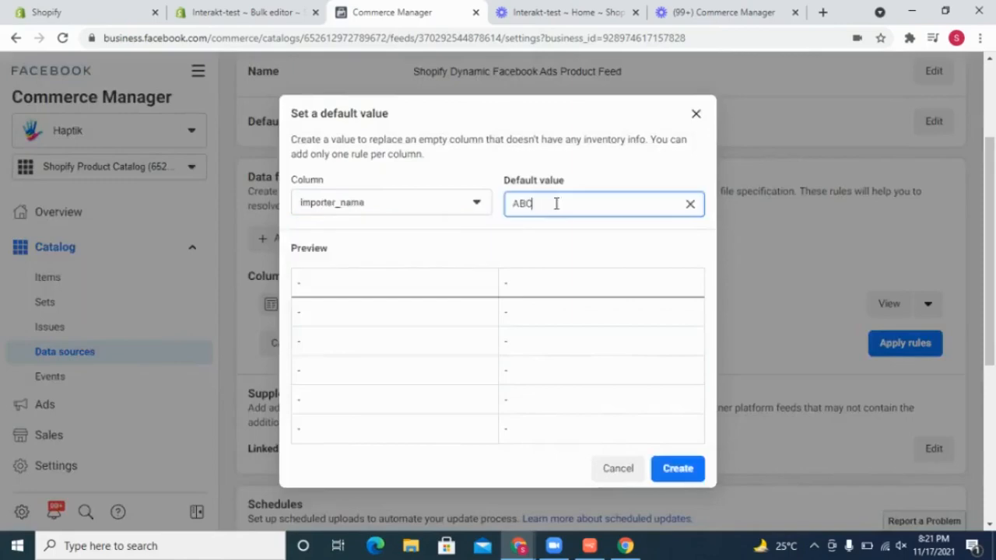
{"action": "left_click", "coordinate": [676, 468]}
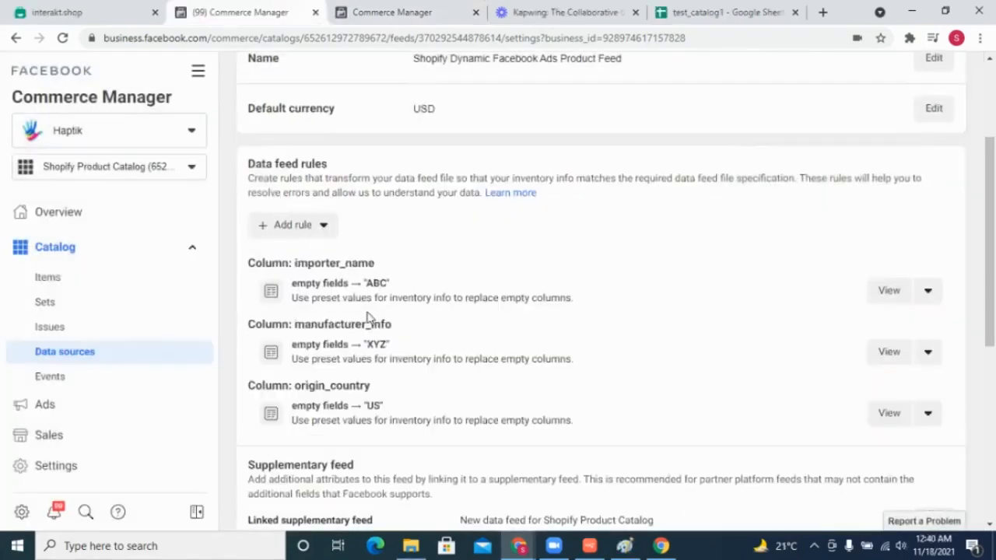
- Add a default-value rule for empty importer_address fields, entering the importer's street, city and country in braces
{"action": "left_click", "coordinate": [306, 225]}
{"action": "left_click", "coordinate": [333, 387]}
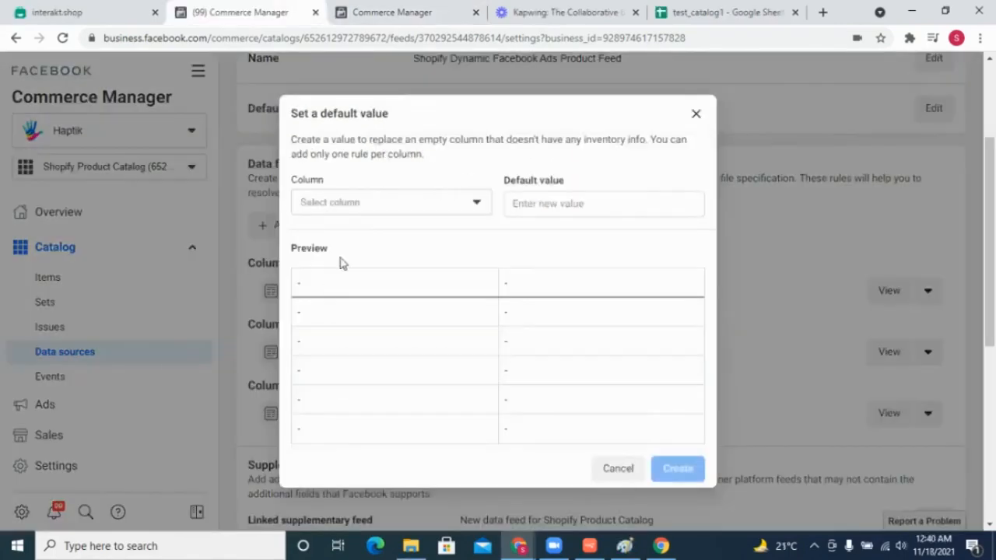
{"action": "left_click", "coordinate": [371, 216]}
{"action": "type", "text": "imp"}
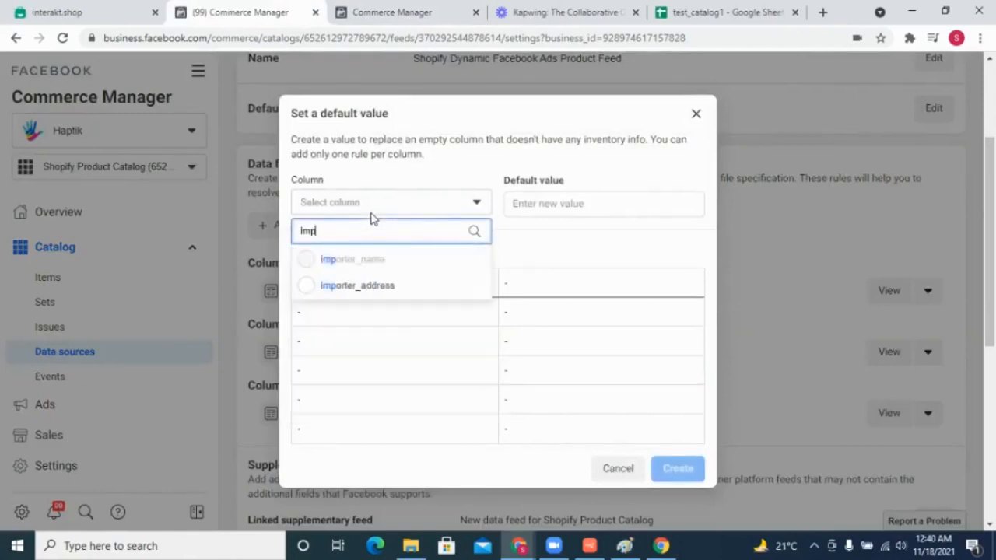
{"action": "left_click", "coordinate": [393, 283]}
{"action": "left_click", "coordinate": [551, 205]}
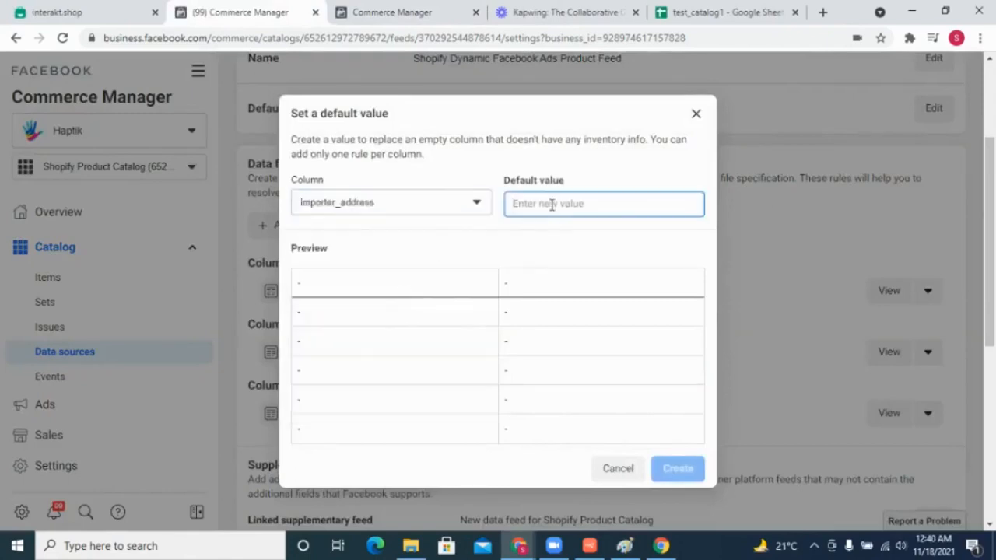
{"action": "type", "text": "{street:\"abc\",city:\"NY\",\"country:\"US\"}"}
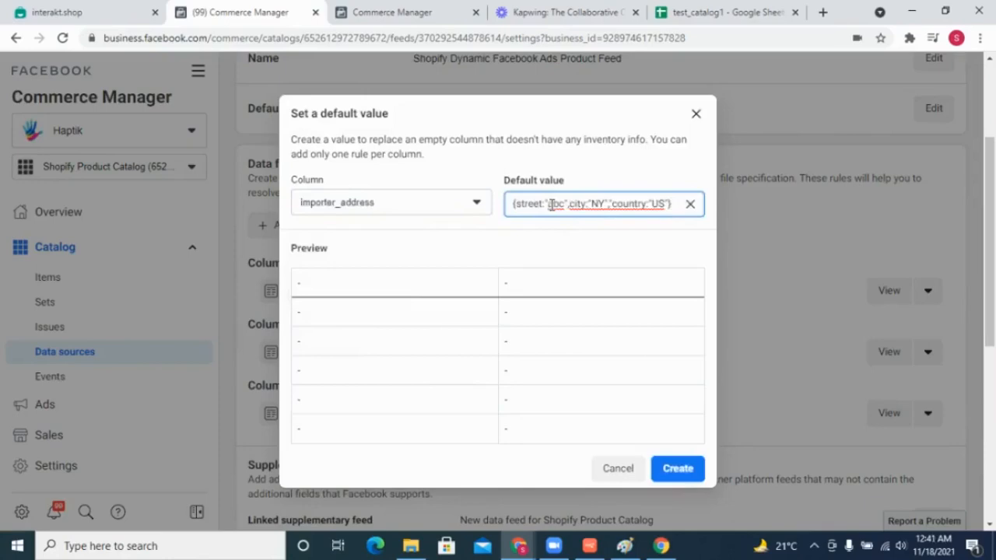
{"action": "left_click", "coordinate": [678, 467]}
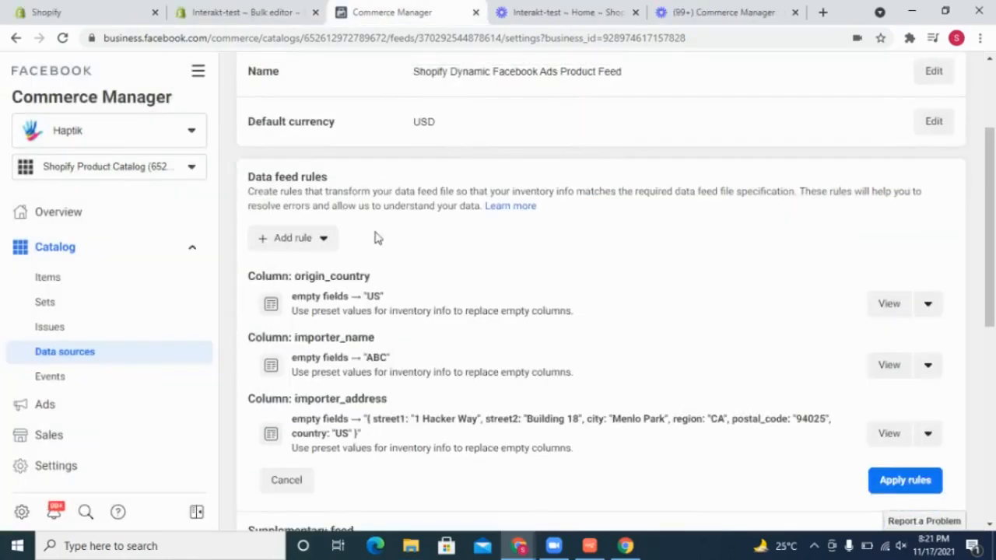
- Add a default-value data feed rule that fills empty manufacturer_info fields with XYZ
{"action": "left_click", "coordinate": [318, 238]}
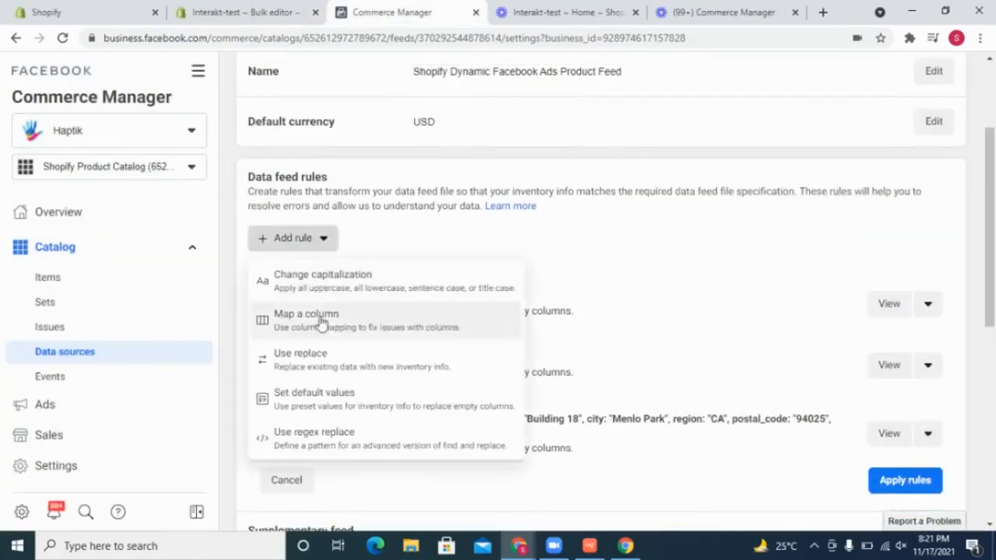
{"action": "left_click", "coordinate": [318, 391]}
{"action": "left_click", "coordinate": [360, 204]}
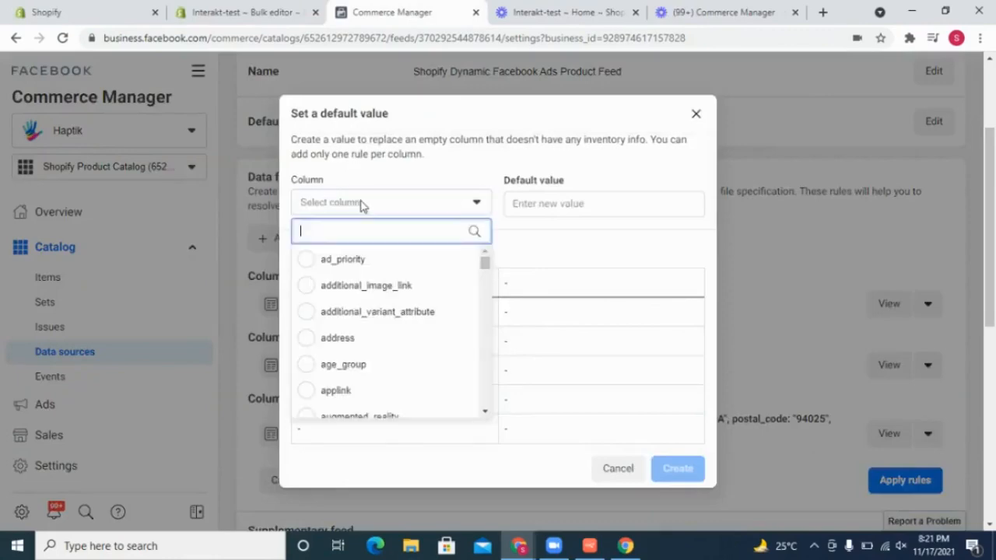
{"action": "type", "text": "manu"}
{"action": "left_click", "coordinate": [346, 259]}
{"action": "left_click", "coordinate": [591, 203]}
{"action": "type", "text": "XYZ"}
{"action": "left_click", "coordinate": [677, 468]}
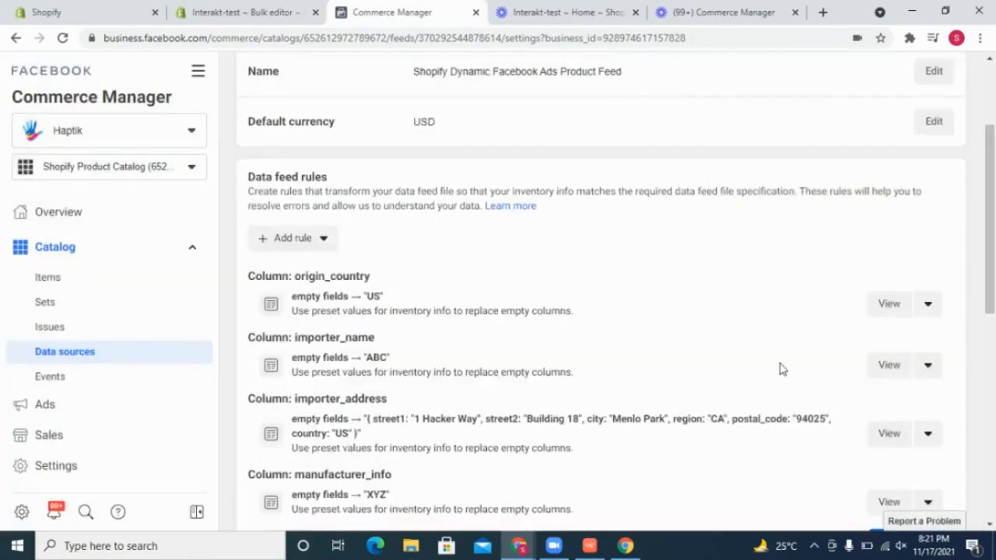
- Apply the four compliance feed rules immediately to the most recent data feed file
{"action": "scroll", "coordinate": [778, 368], "scroll_direction": "down", "scroll_amount": 2}
{"action": "left_click", "coordinate": [905, 384]}
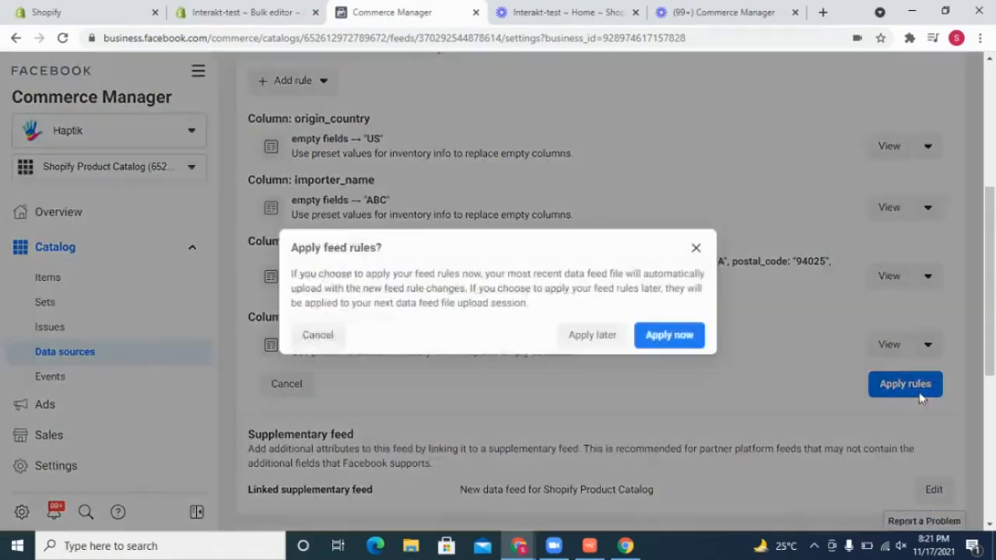
{"action": "left_click", "coordinate": [661, 336]}
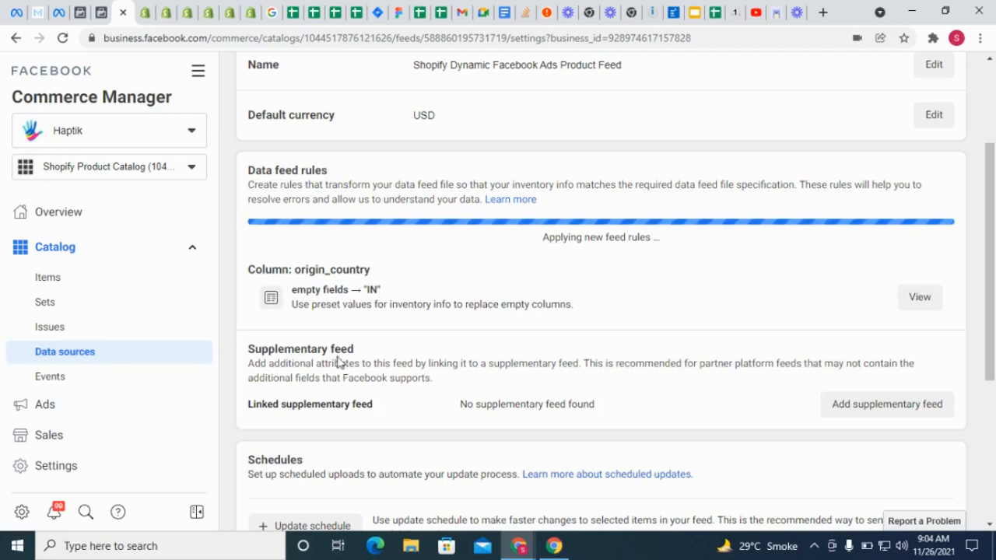
{"action": "scroll", "coordinate": [98, 421], "scroll_direction": "down", "scroll_amount": 1}
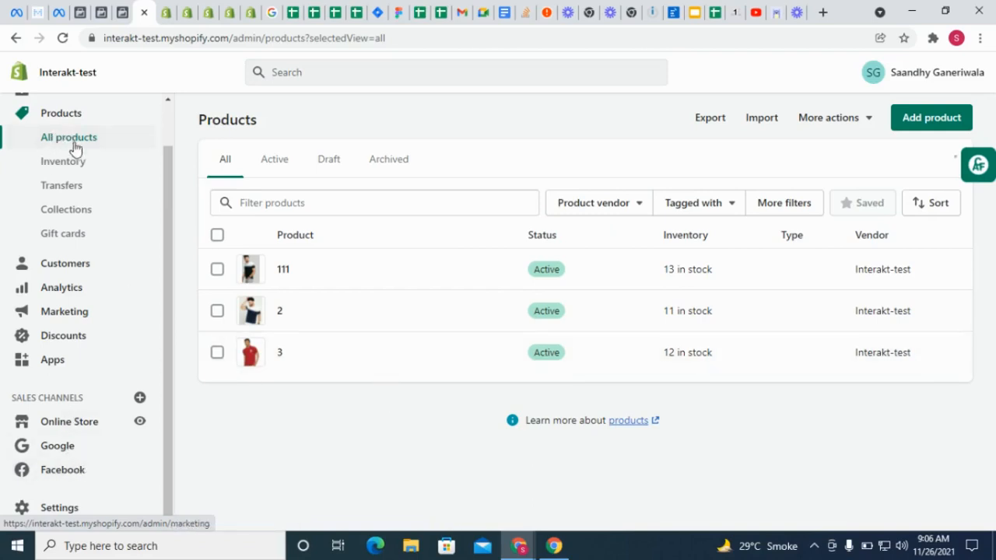
- Select all products in the Shopify store and open them in the Bulk editor with the inventory quantities in view
{"action": "left_click", "coordinate": [217, 236]}
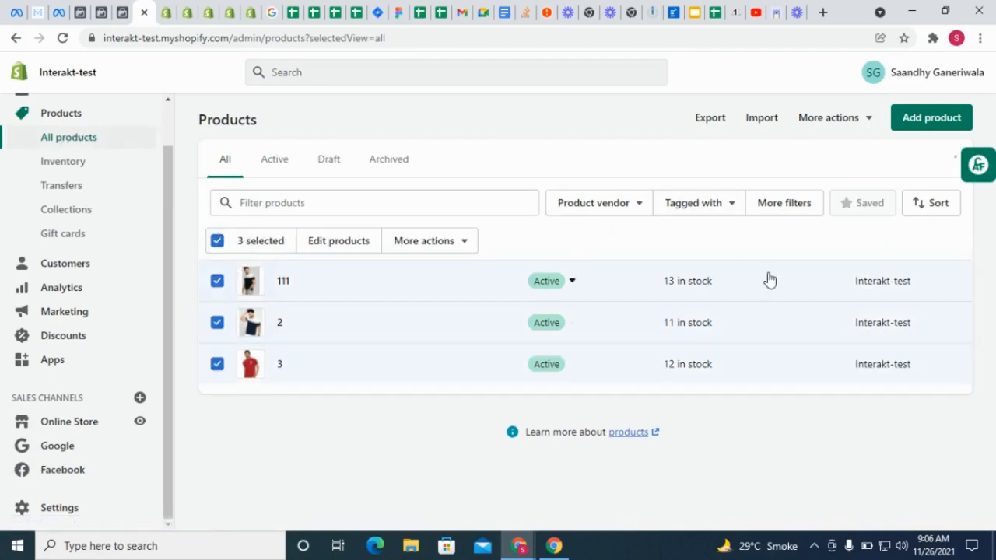
{"action": "left_click", "coordinate": [350, 243]}
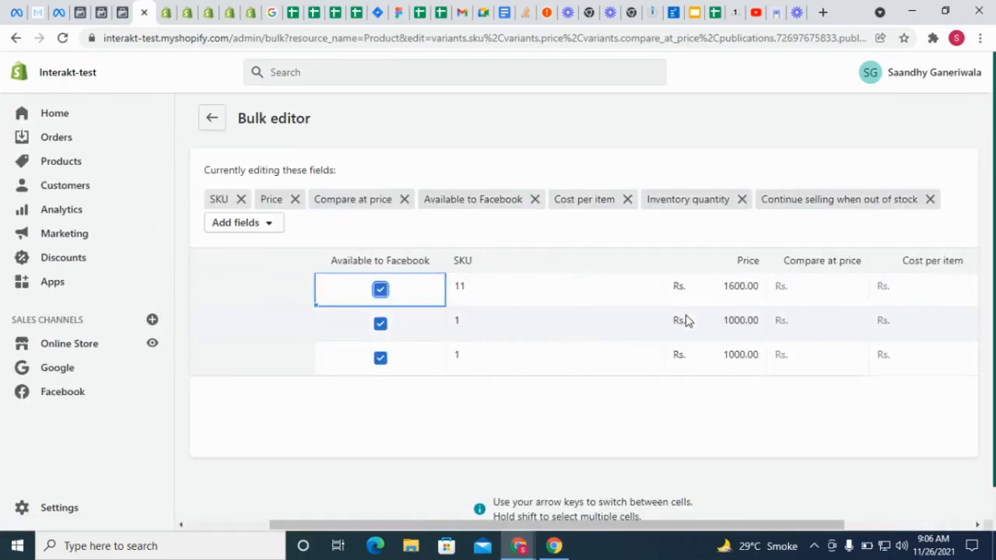
{"action": "scroll", "coordinate": [688, 321], "scroll_direction": "right", "scroll_amount": 3}
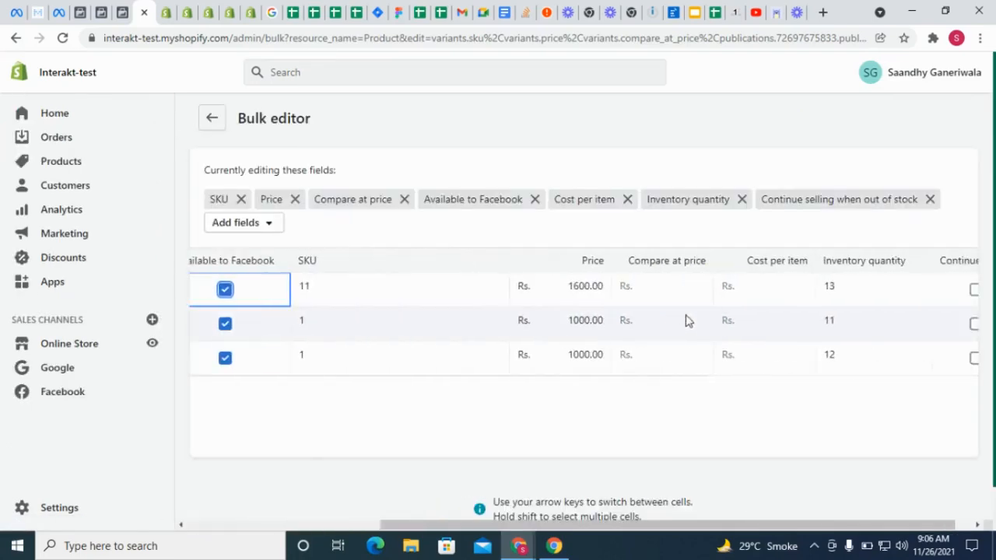
- Increase the inventory quantity of all three products by 2 in one adjustment and save the changes
{"action": "left_click", "coordinate": [824, 263]}
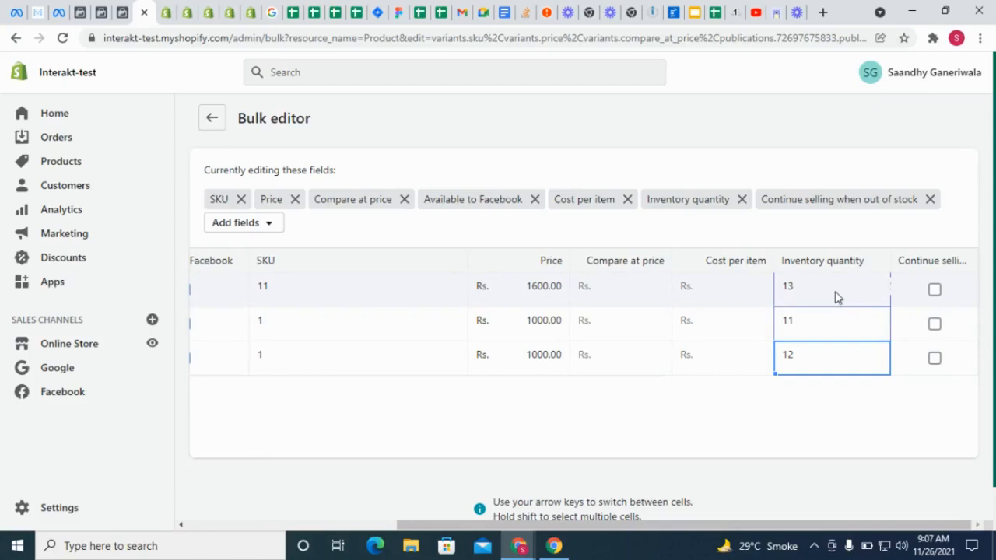
{"action": "left_click", "coordinate": [835, 363]}
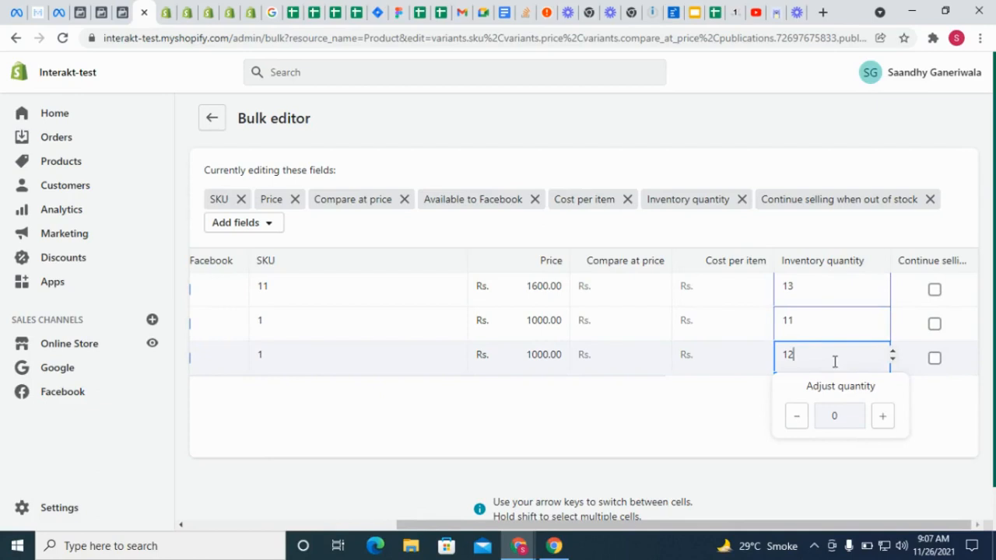
{"action": "left_click", "coordinate": [882, 417]}
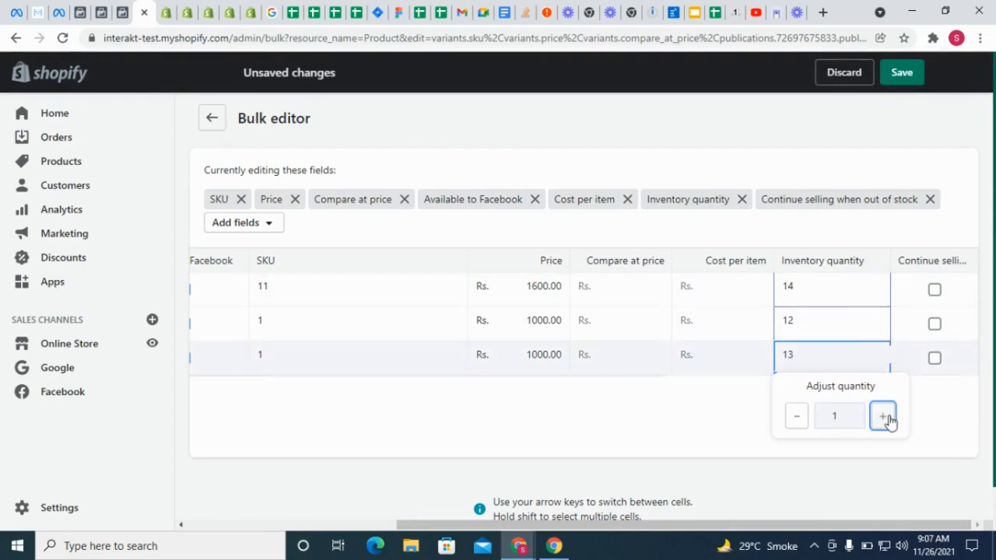
{"action": "left_click", "coordinate": [884, 418]}
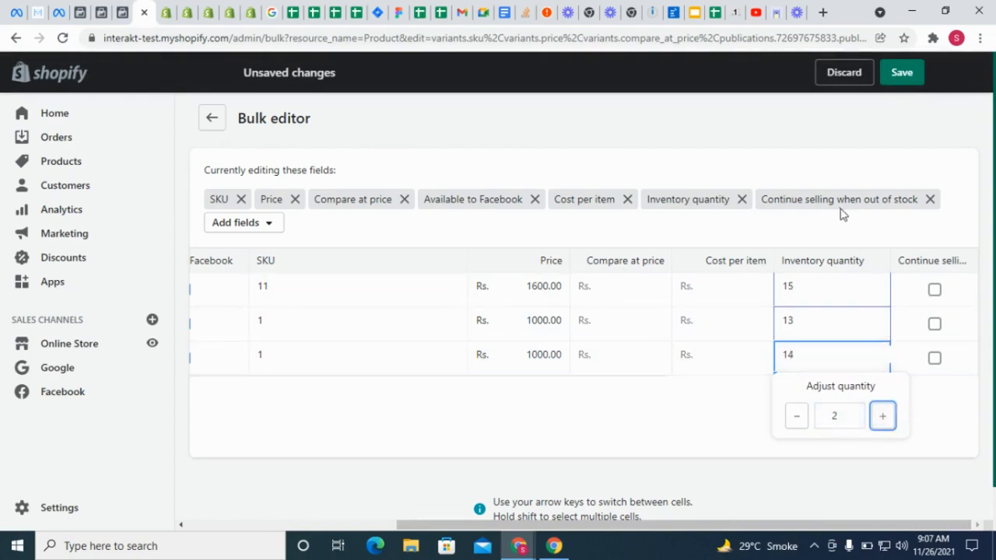
{"action": "left_click", "coordinate": [841, 181]}
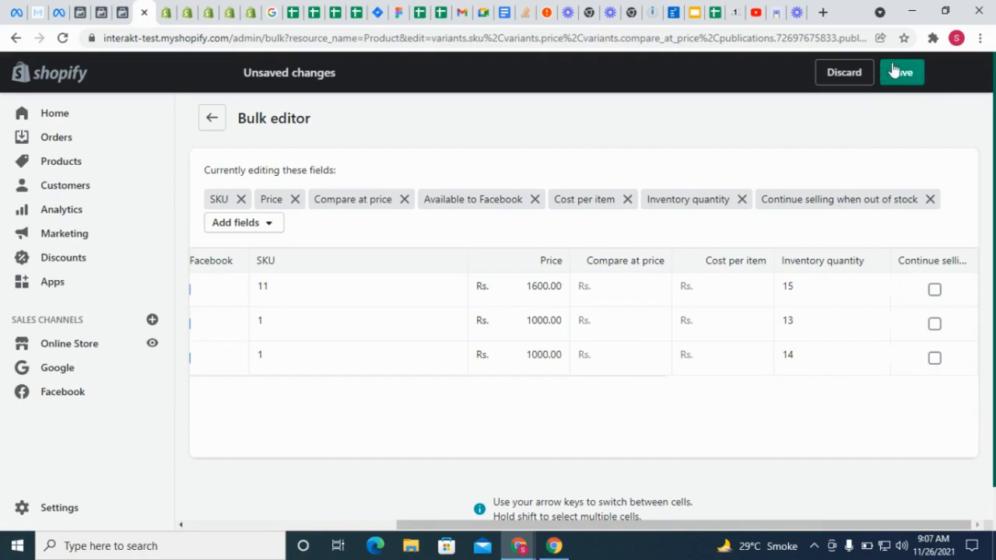
{"action": "left_click", "coordinate": [898, 72]}
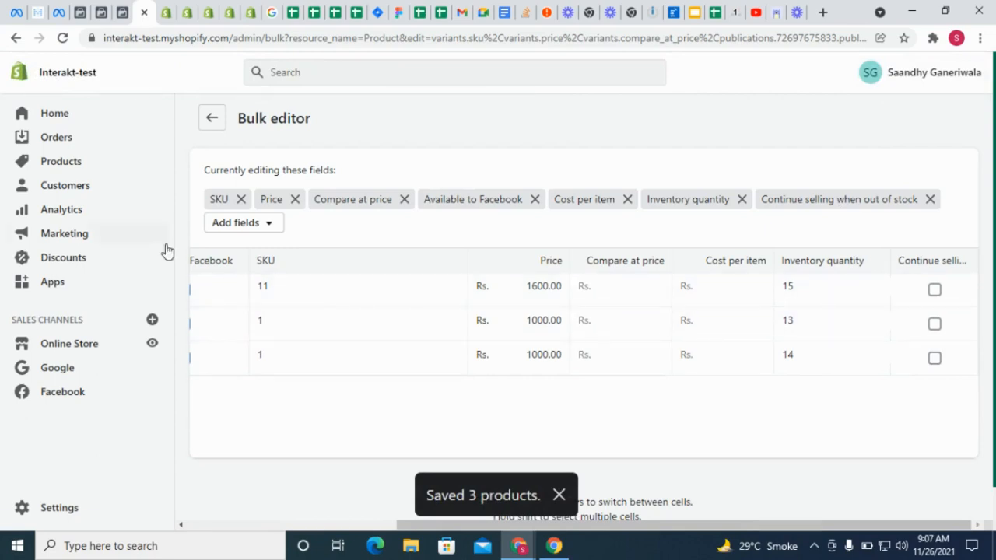
{"action": "left_click", "coordinate": [124, 9]}
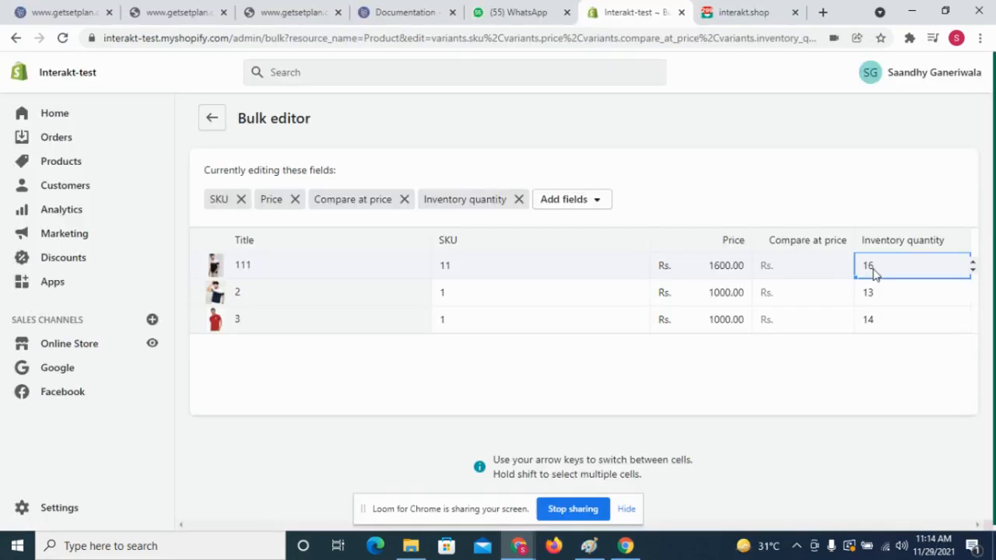
- Reduce the inventory quantity of products 111, 2 and 3 by 2 together and save the changes
{"action": "key", "text": "Down"}
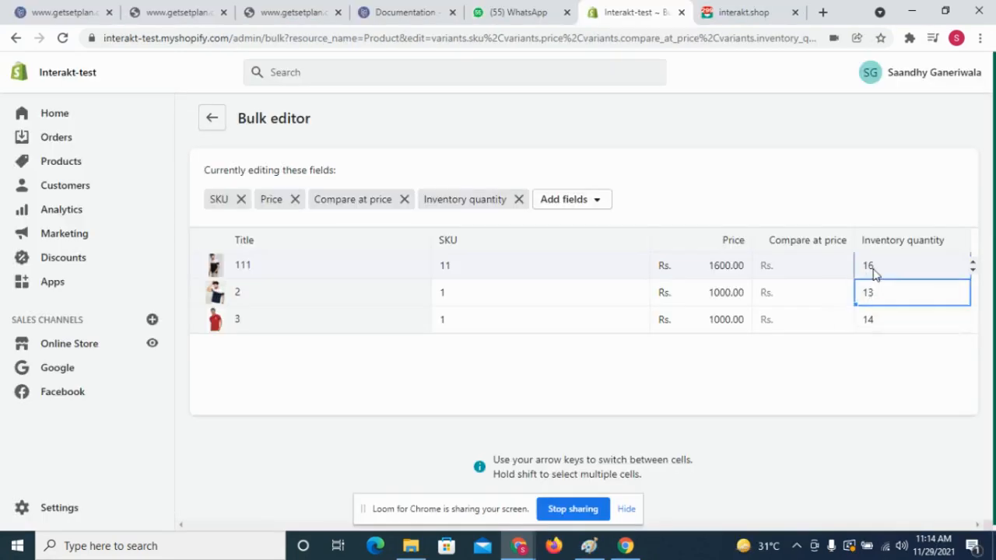
{"action": "key", "text": "shift+Down"}
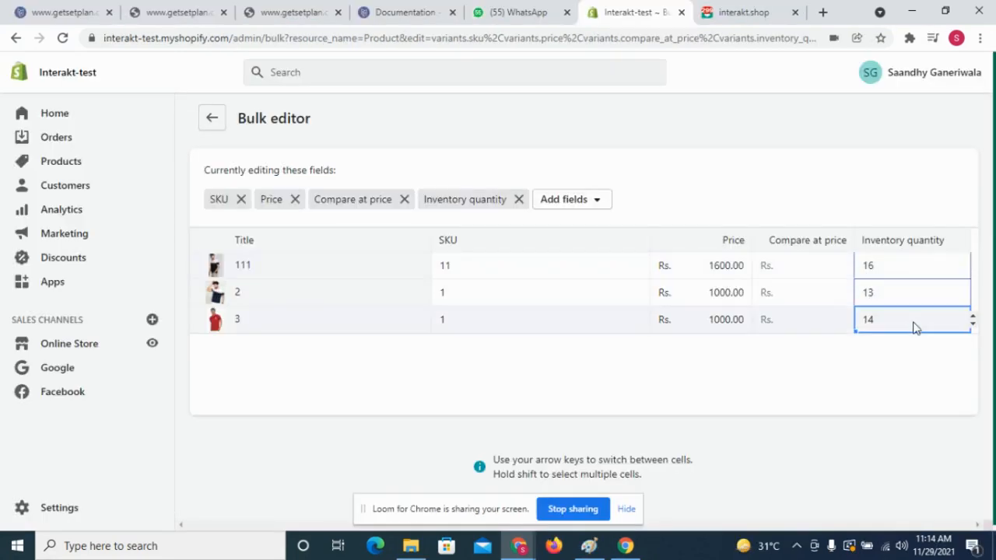
{"action": "left_click", "coordinate": [853, 381]}
{"action": "left_click", "coordinate": [852, 382]}
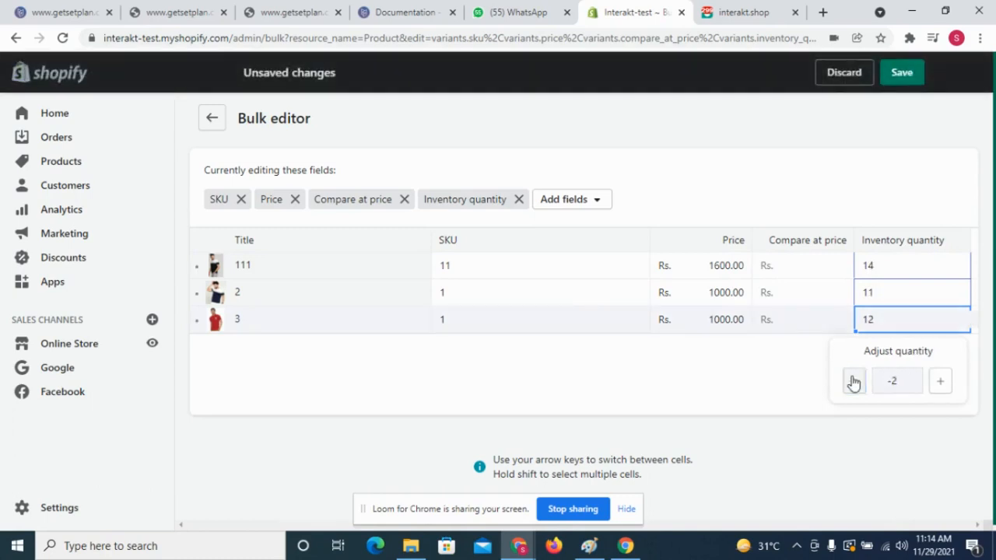
{"action": "left_click", "coordinate": [901, 72]}
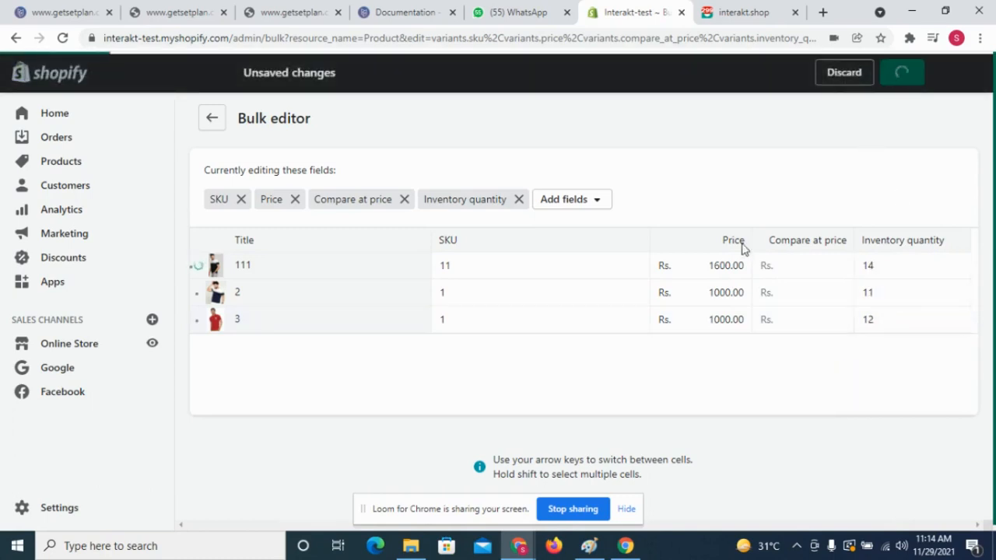
- Switch to Interakt's commerce settings and review the sections on connecting the FB catalog and setting up collection messages
{"action": "left_click", "coordinate": [751, 7]}
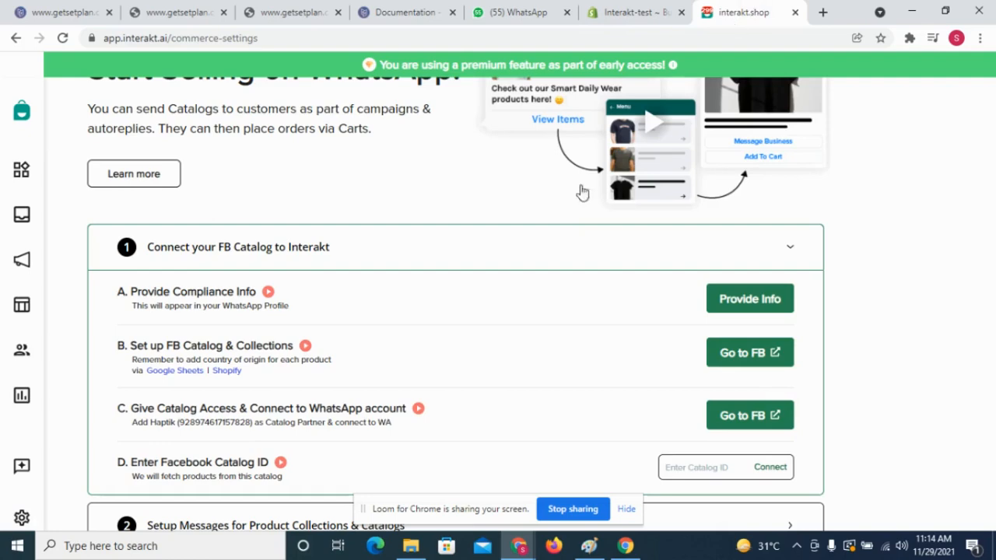
{"action": "scroll", "coordinate": [307, 294], "scroll_direction": "down", "scroll_amount": 2}
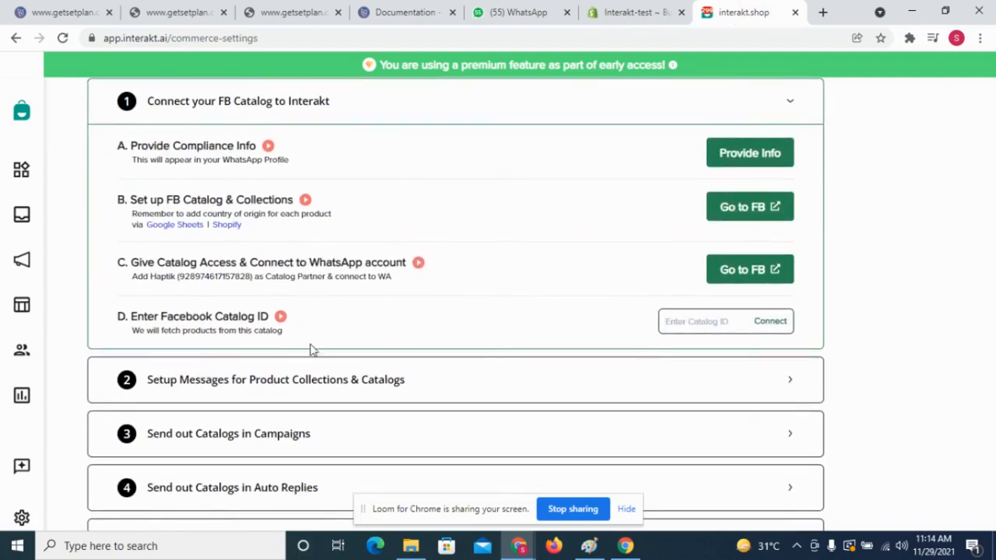
{"action": "left_click", "coordinate": [316, 381]}
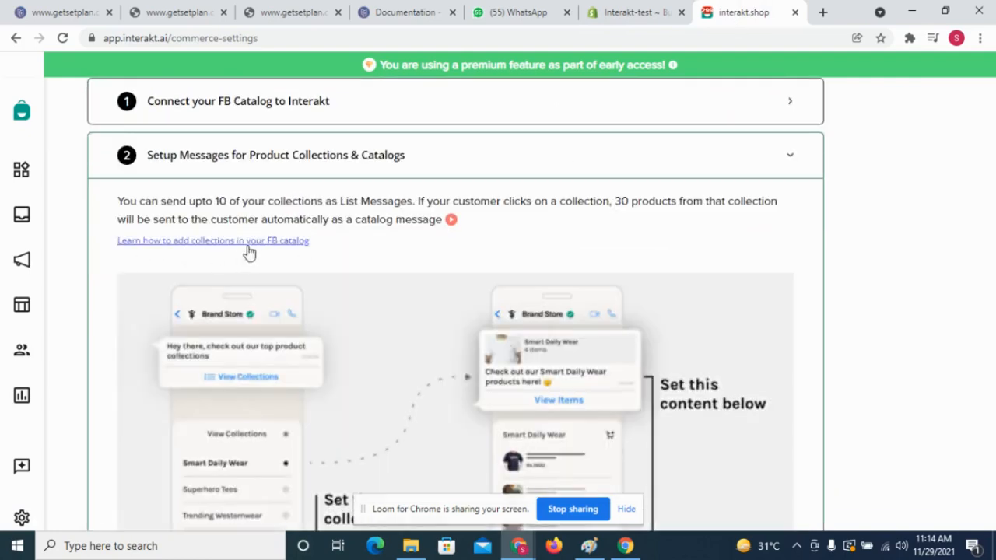
{"action": "scroll", "coordinate": [280, 243], "scroll_direction": "up", "scroll_amount": 2}
{"action": "left_click", "coordinate": [296, 248]}
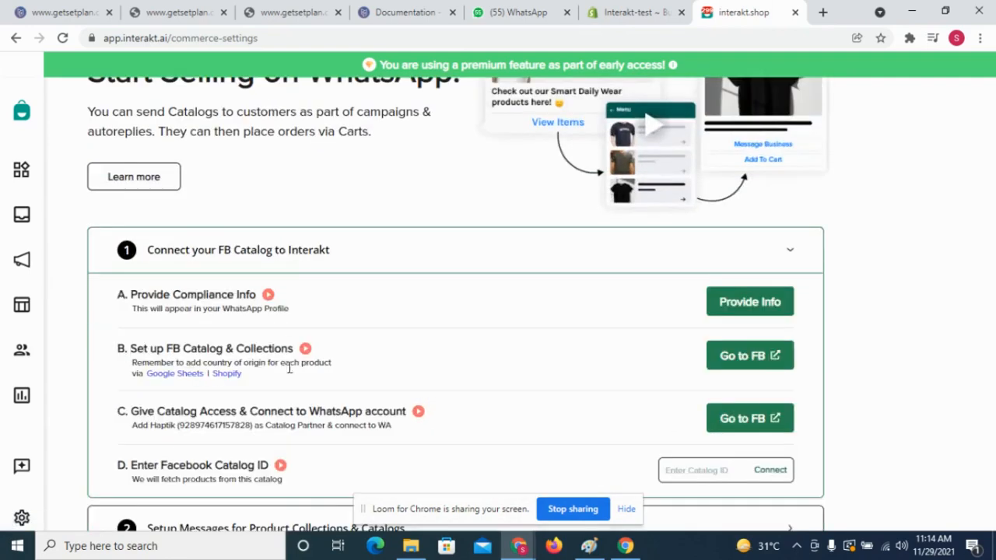
{"action": "scroll", "coordinate": [414, 417], "scroll_direction": "down", "scroll_amount": 1}
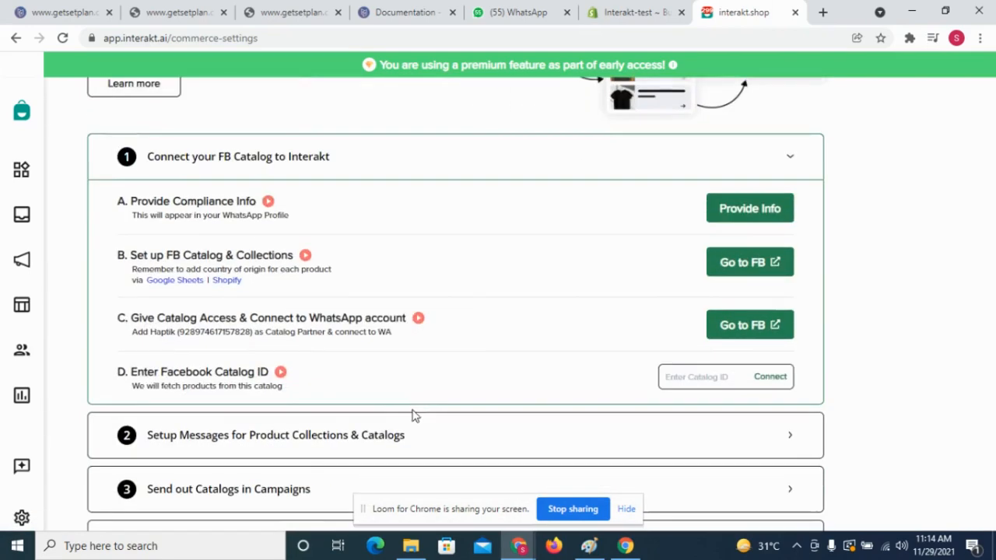